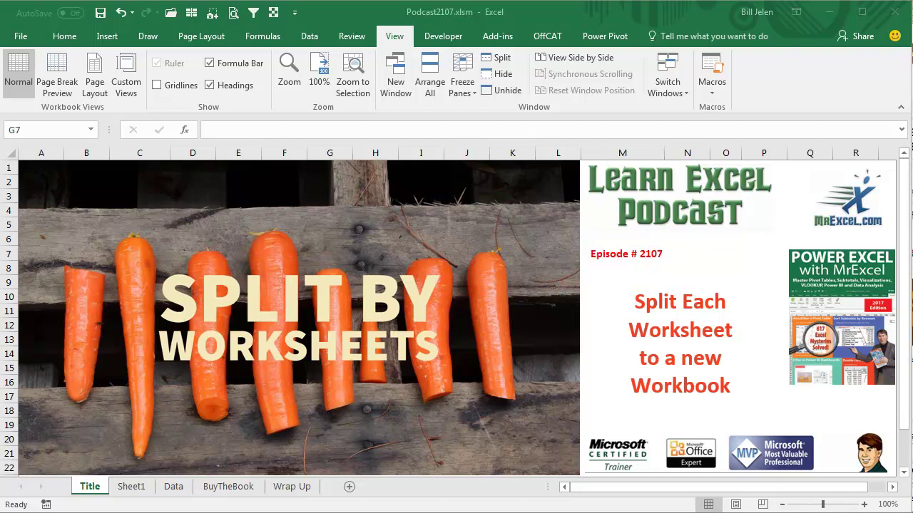
Step: Show Book2's Sheet2 pivot table summing Revenue and Cost by Date, filtered by Key
click(131, 490)
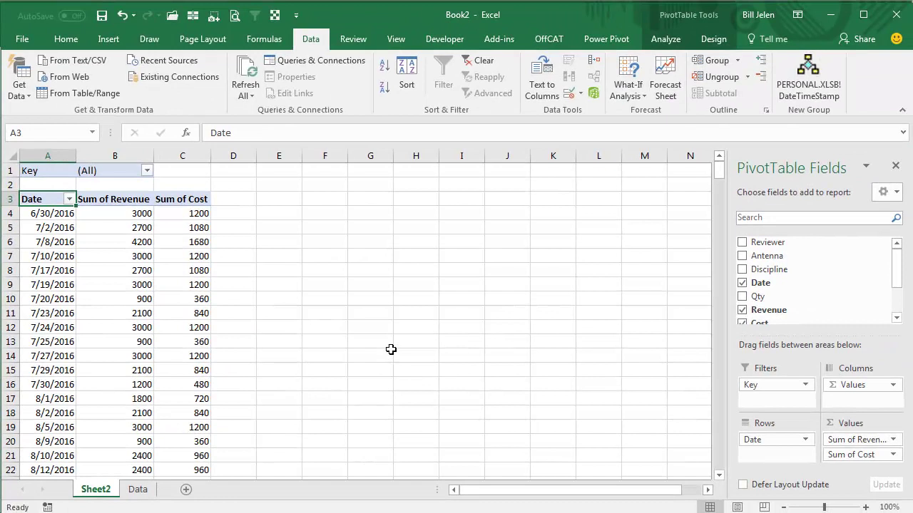
Step: Generate one pivot sheet per Key value via Show Report Filter Pages, then switch to MrExcelWorksheetSplitter.xlsm
click(137, 490)
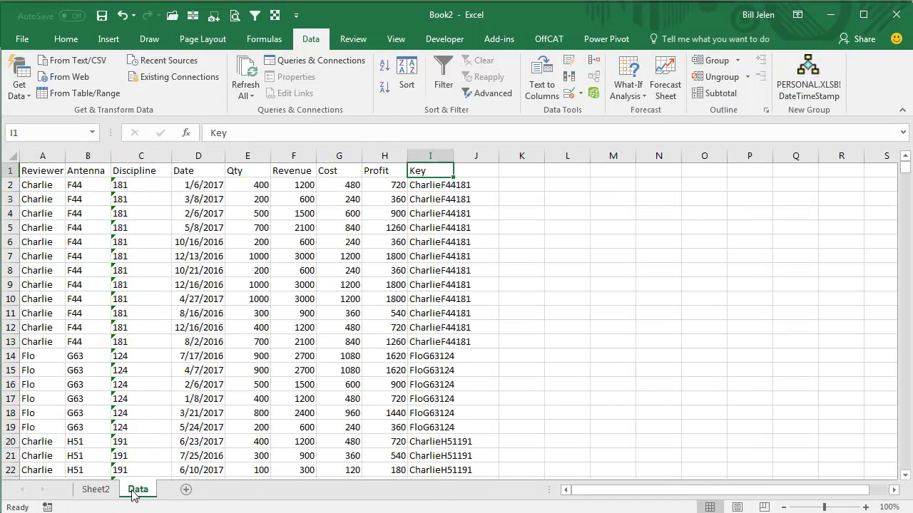
click(105, 491)
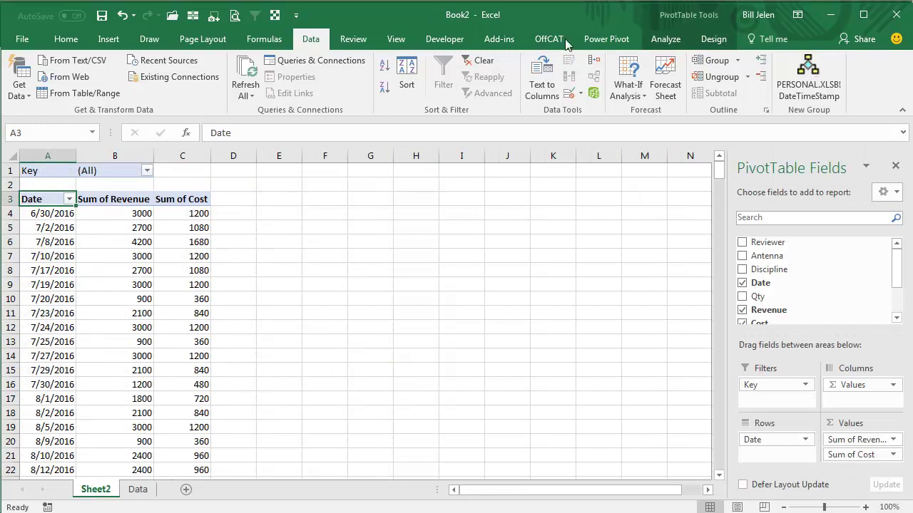
click(664, 39)
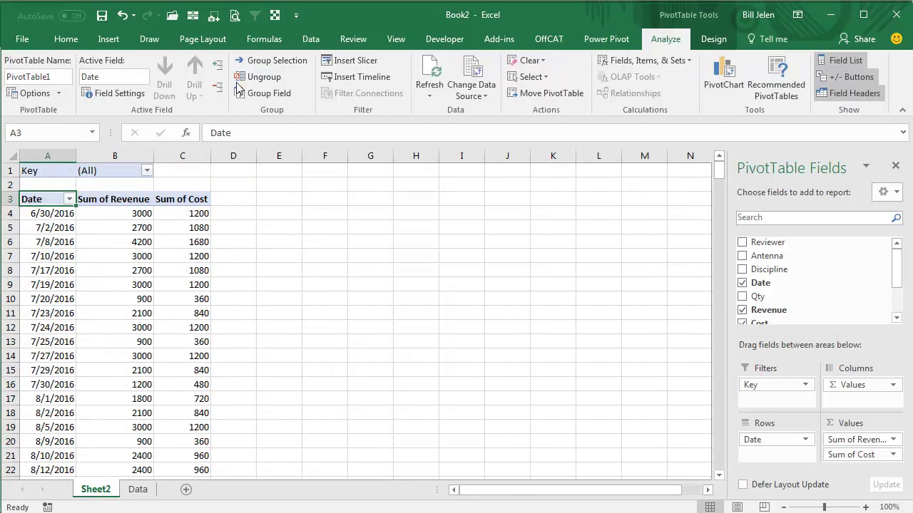
click(58, 94)
click(68, 125)
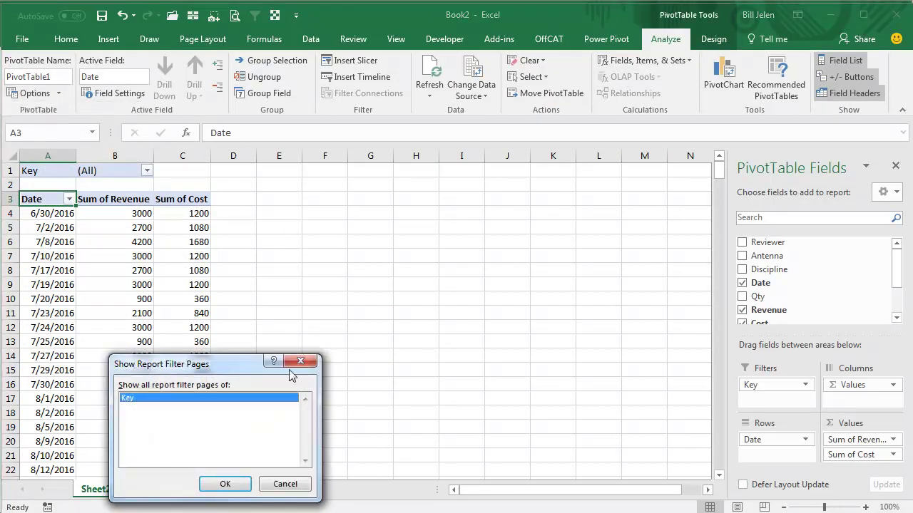
click(226, 484)
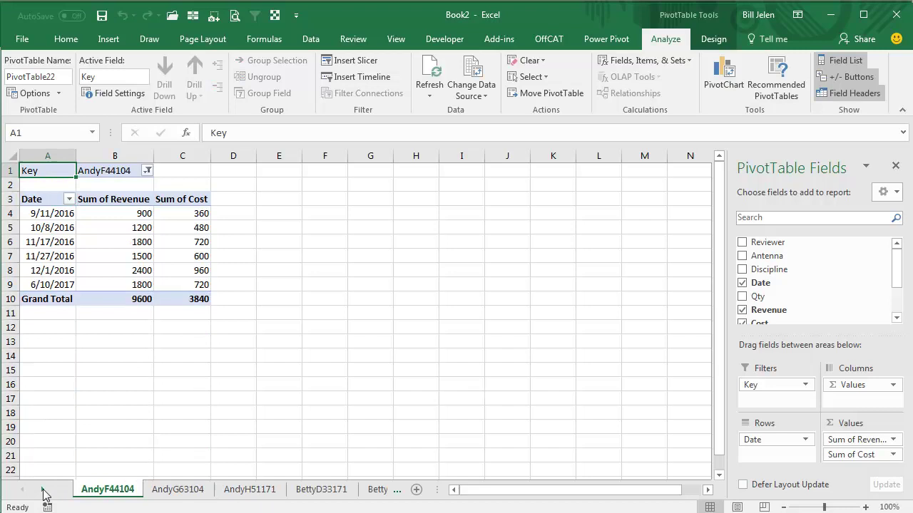
drag(43, 490, 44, 490)
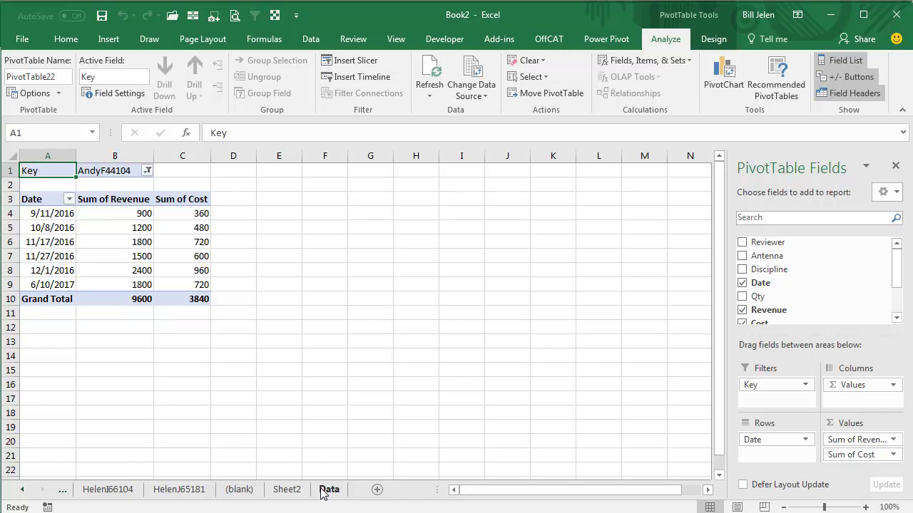
key(alt+Tab)
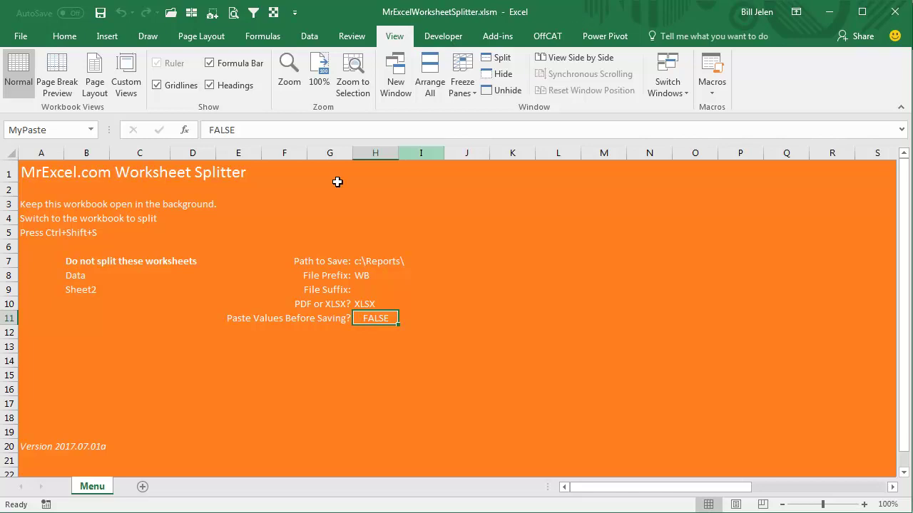
click(86, 277)
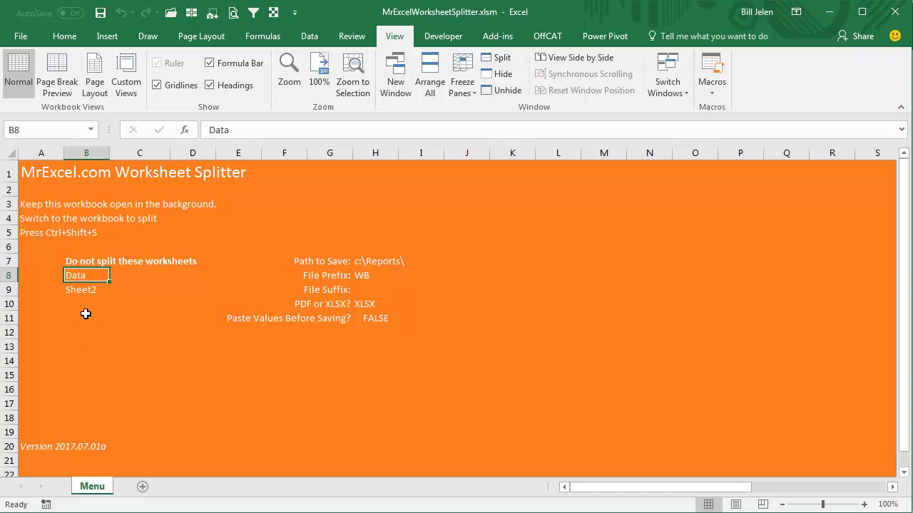
drag(630, 492, 804, 501)
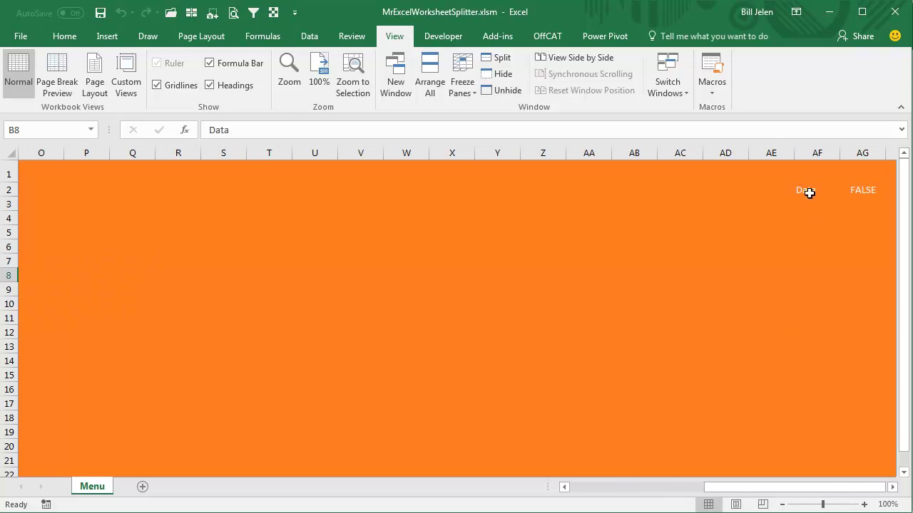
click(806, 190)
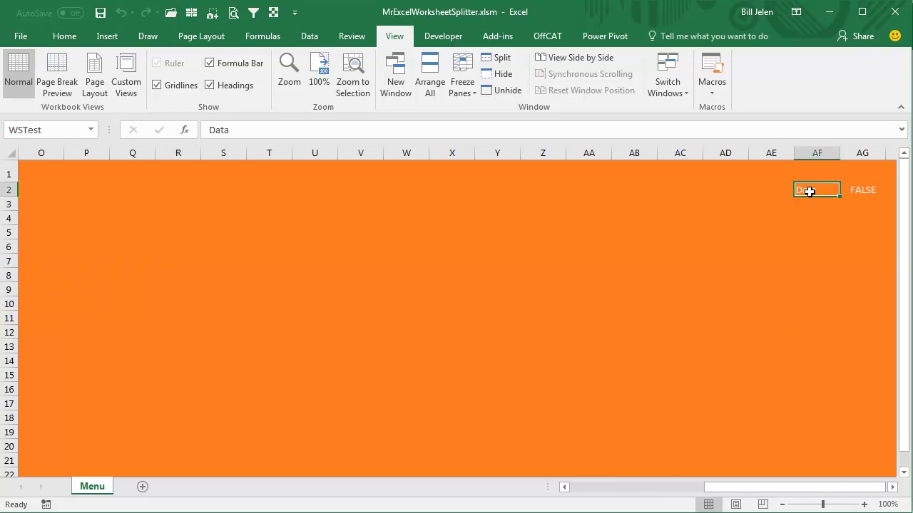
click(858, 193)
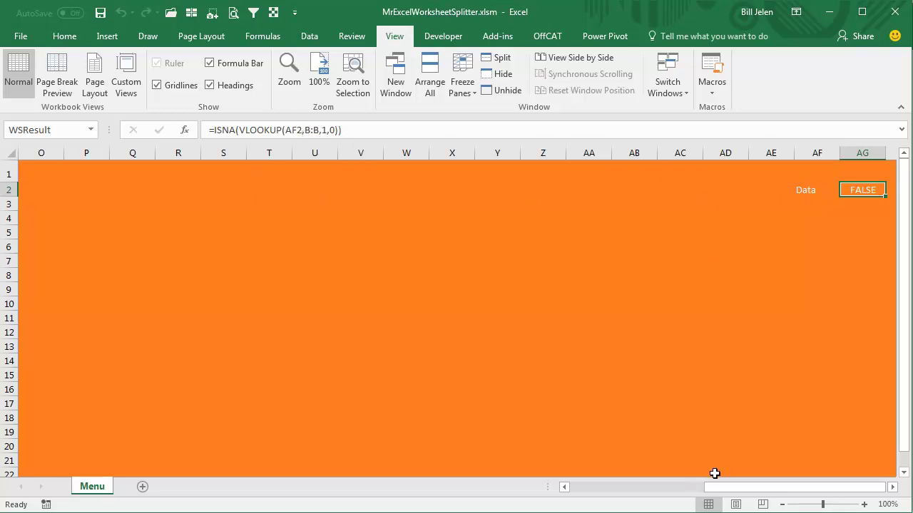
drag(715, 488, 567, 487)
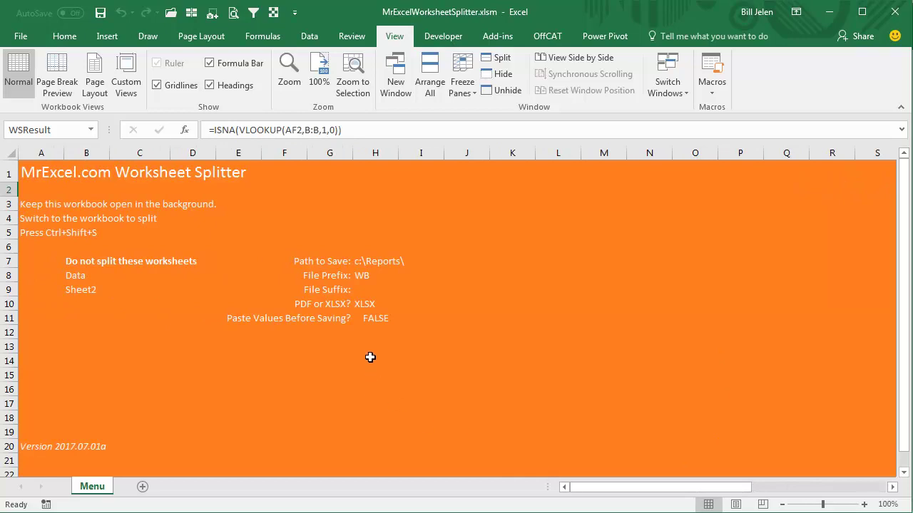
click(365, 263)
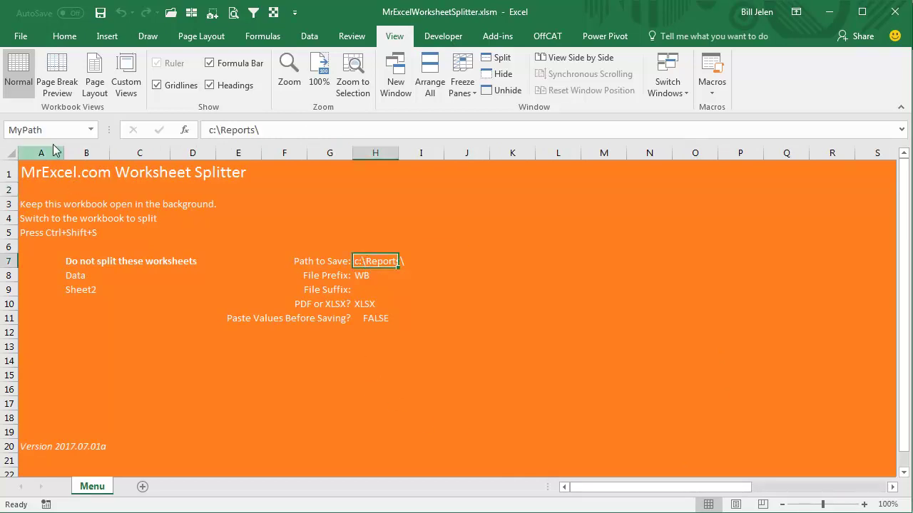
key(Down)
key(Down)
key(Down)
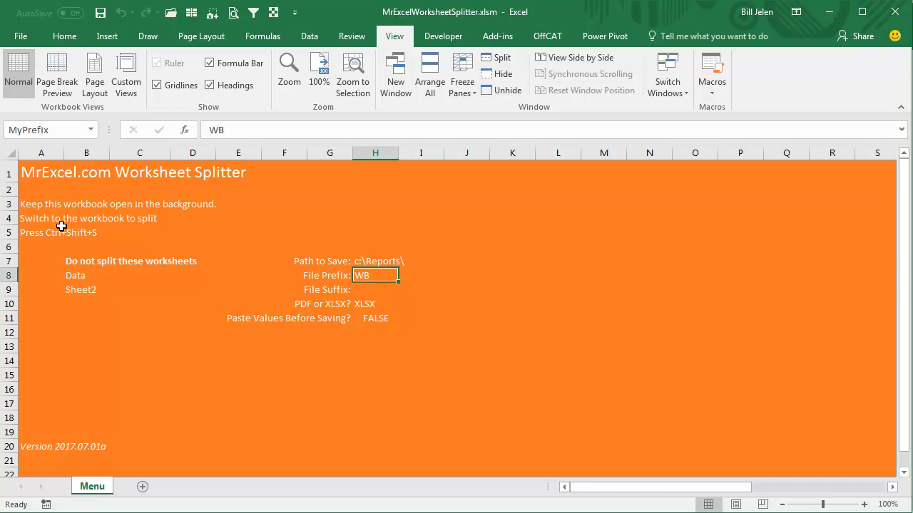
key(Down)
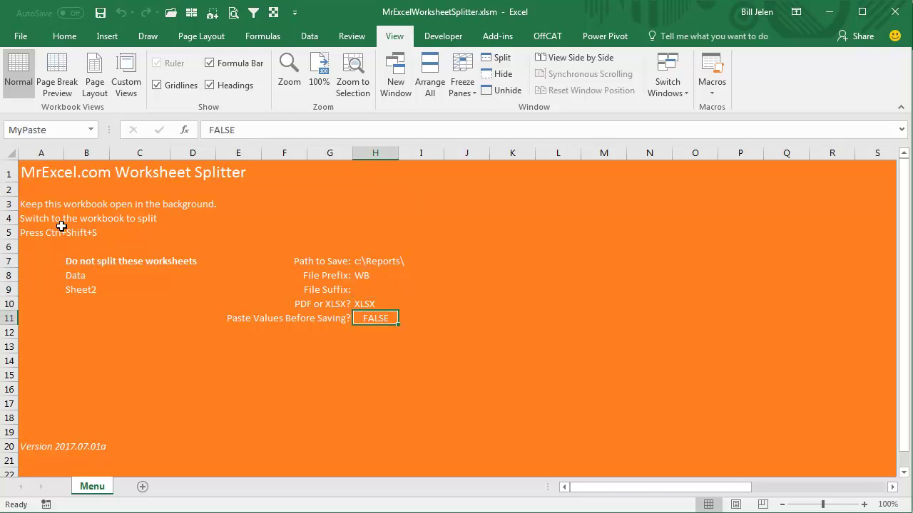
key(Up)
key(Up)
key(Up)
key(Up)
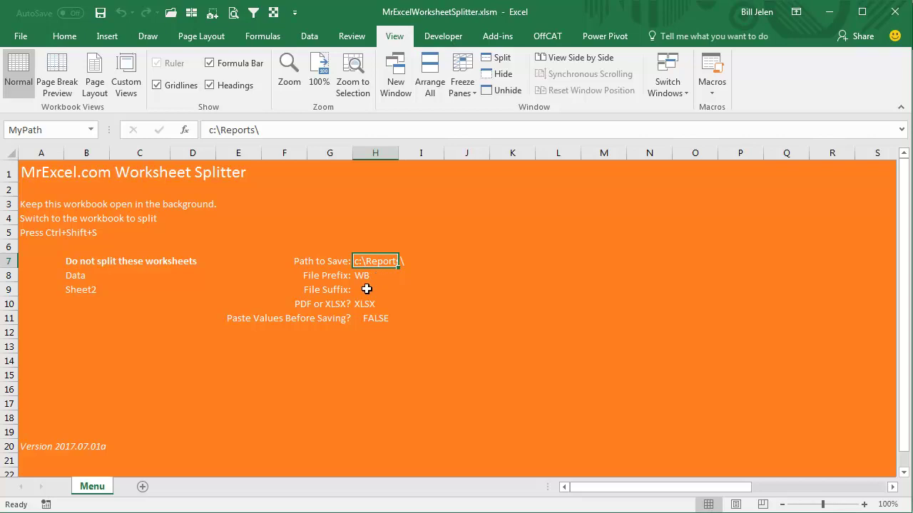
click(366, 289)
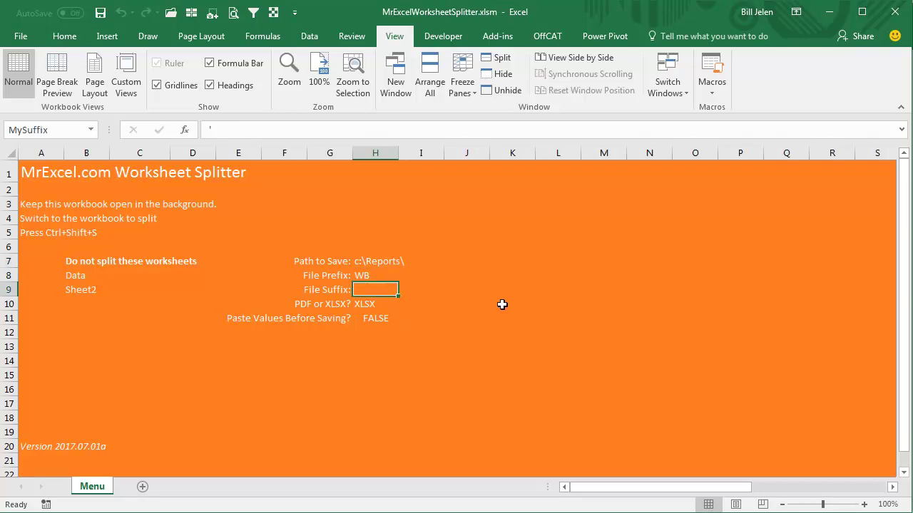
click(376, 305)
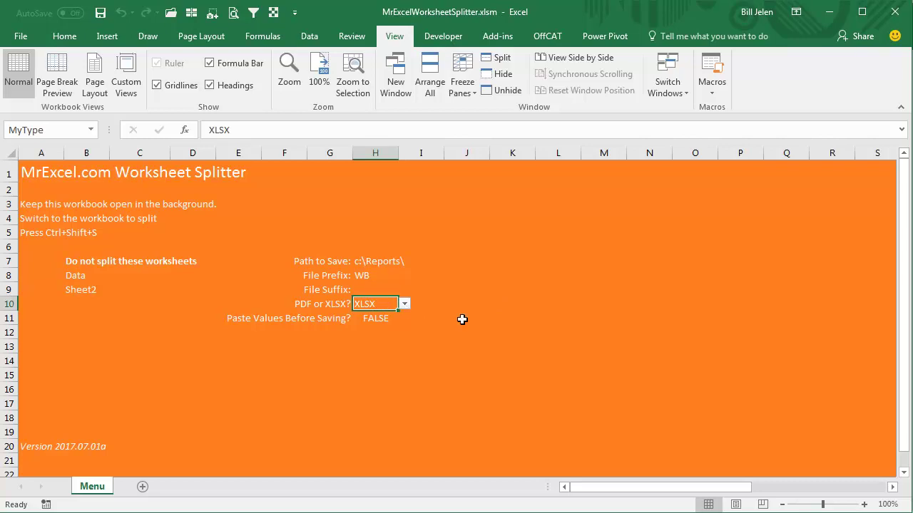
click(378, 318)
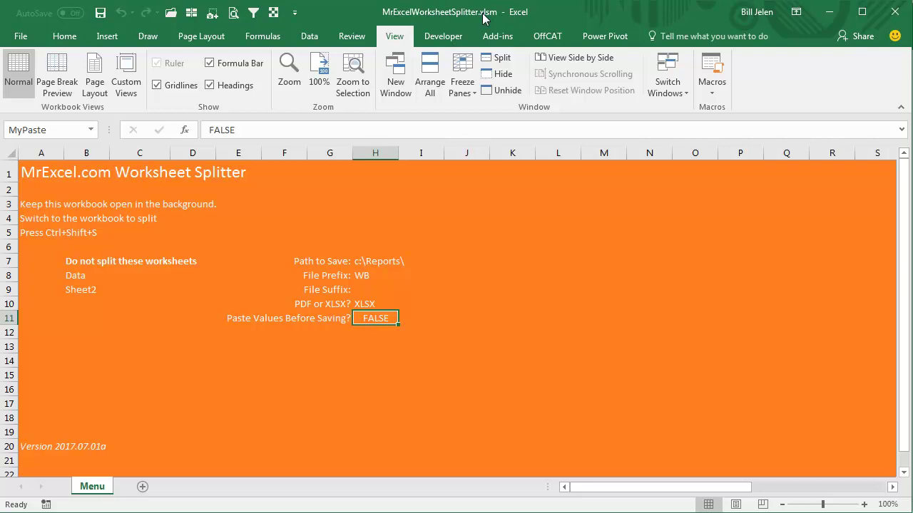
Step: Review Trust Center macro settings unchanged, then view the SplitWorksheets code in Module1 with Alt+F11
key(alt+t)
key(m)
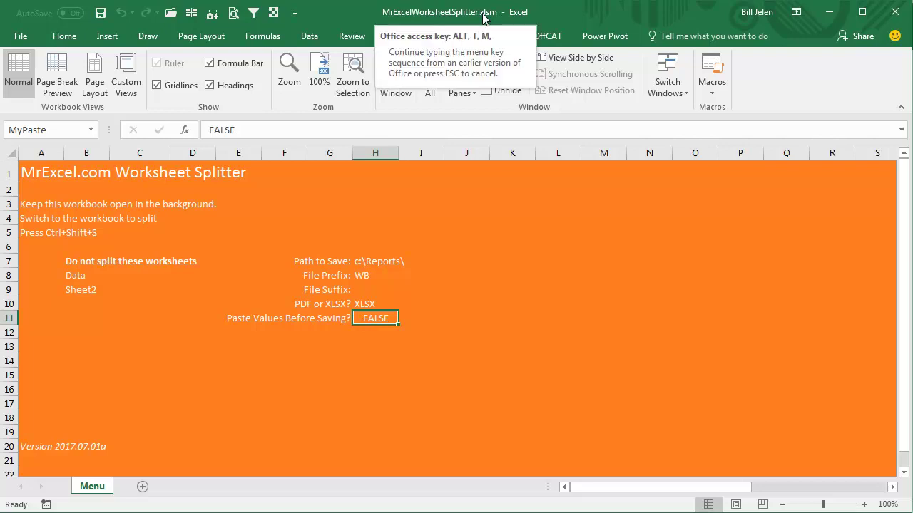
key(m)
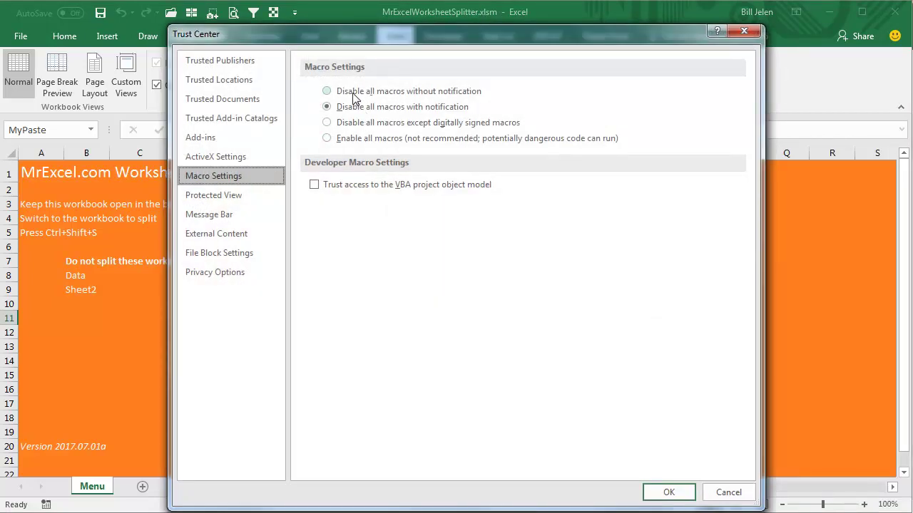
click(669, 492)
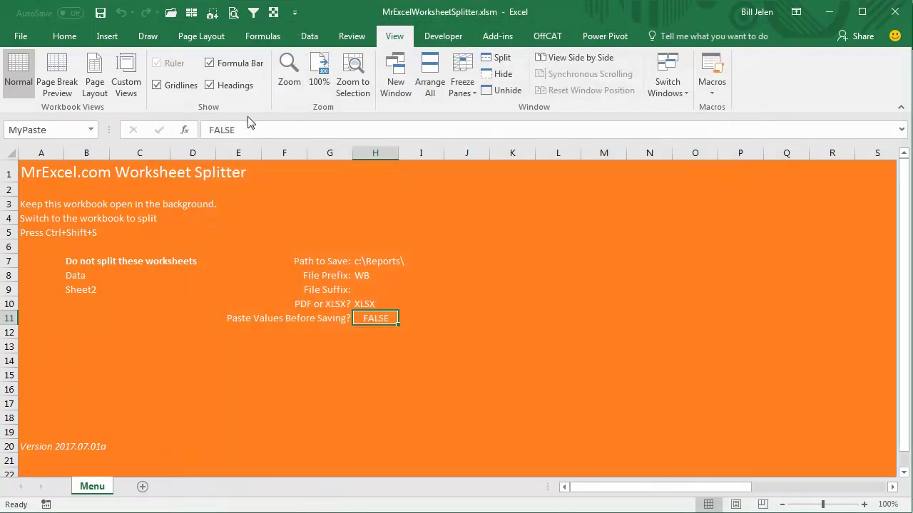
key(alt+F11)
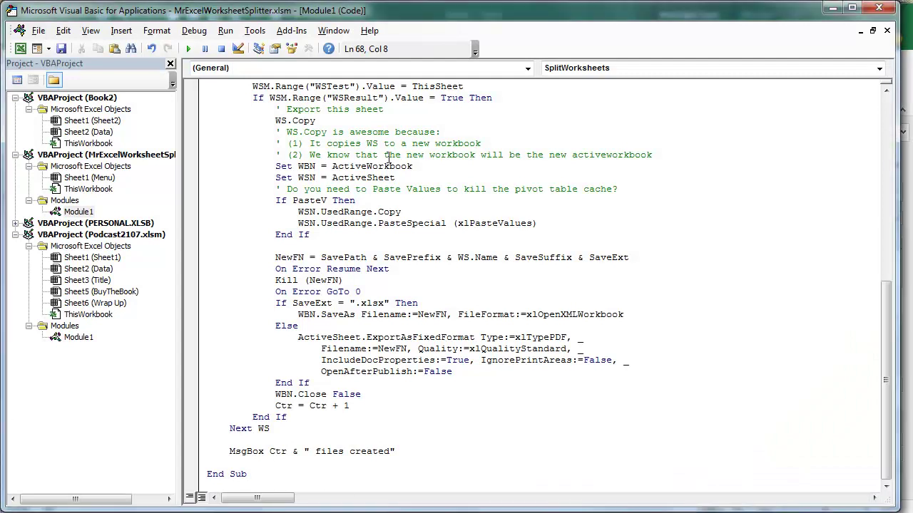
drag(887, 354, 858, 170)
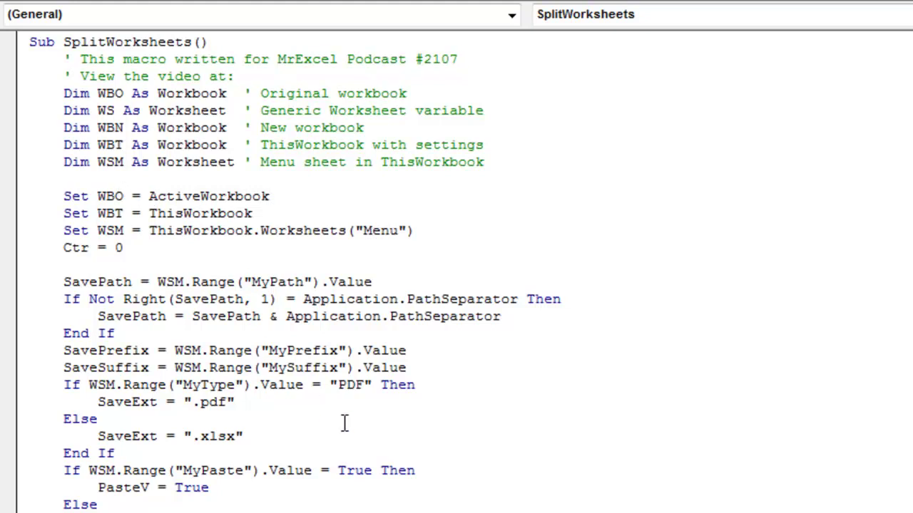
scroll(344, 424, down, 1)
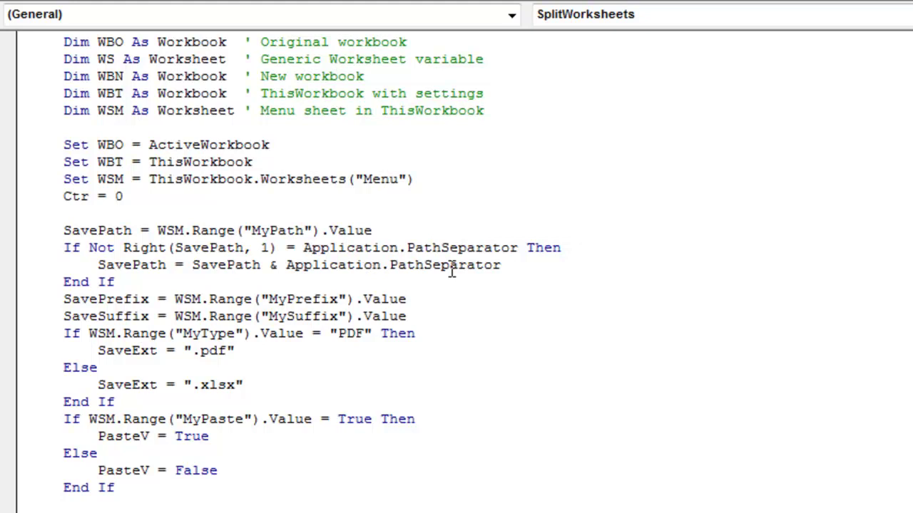
scroll(499, 359, down, 6)
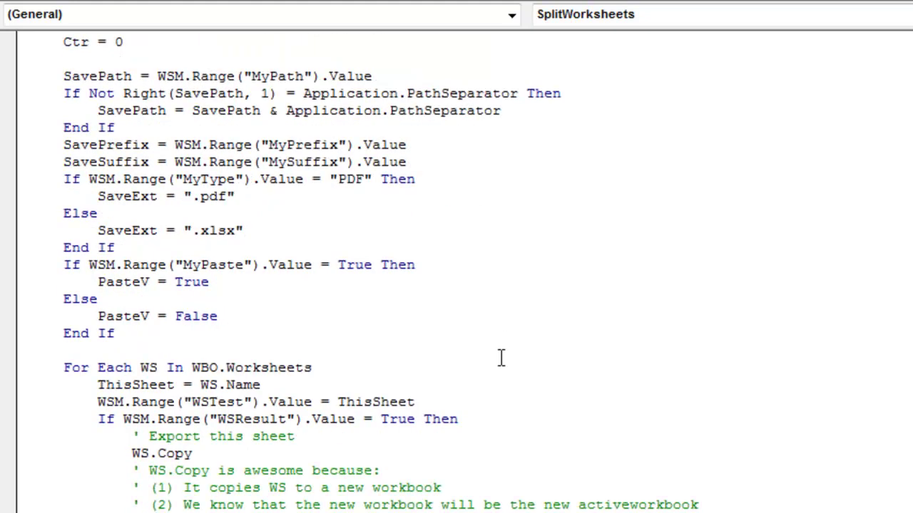
scroll(501, 359, down, 2)
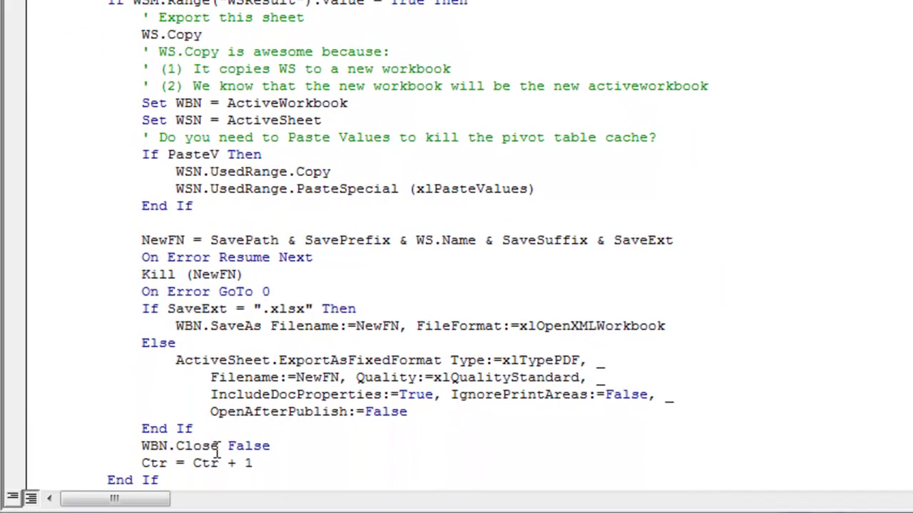
scroll(101, 267, down, 2)
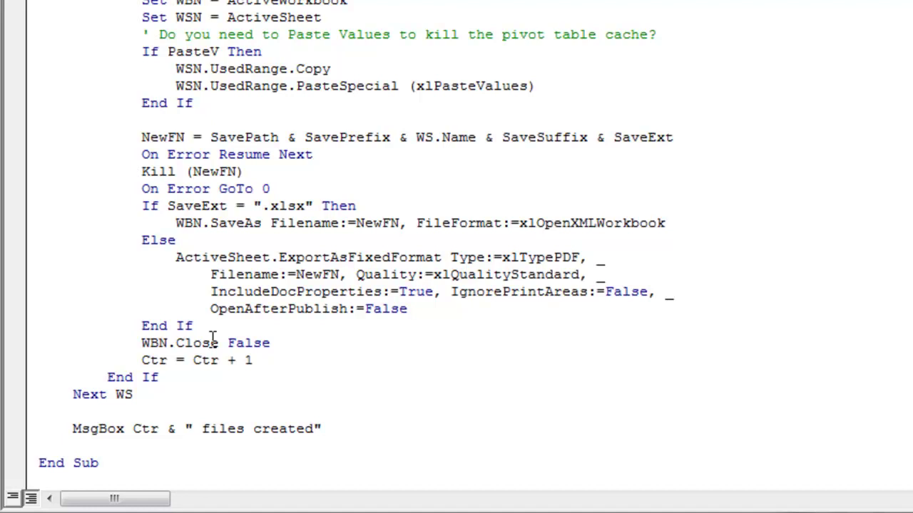
scroll(375, 335, up, 5)
scroll(375, 350, up, 6)
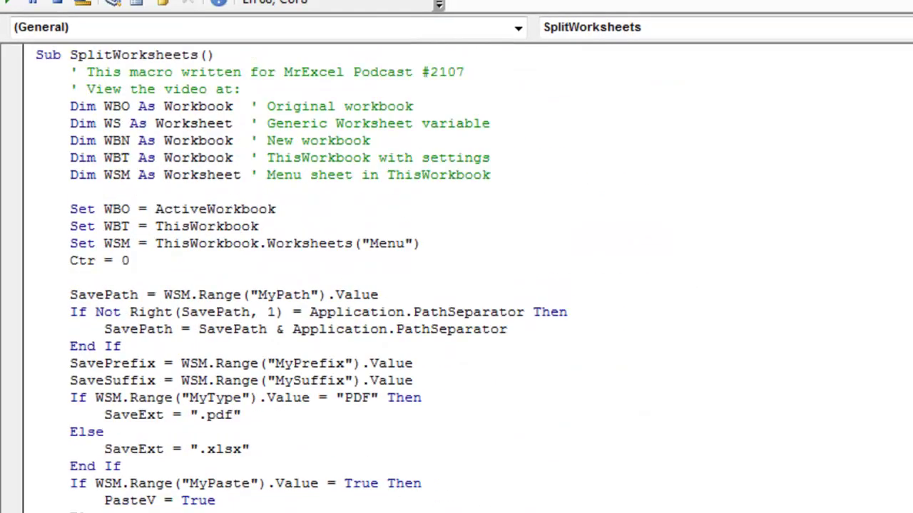
Step: Return to the Book2 workbook, run the splitter and acknowledge the 21-files-created message
key(alt+F11)
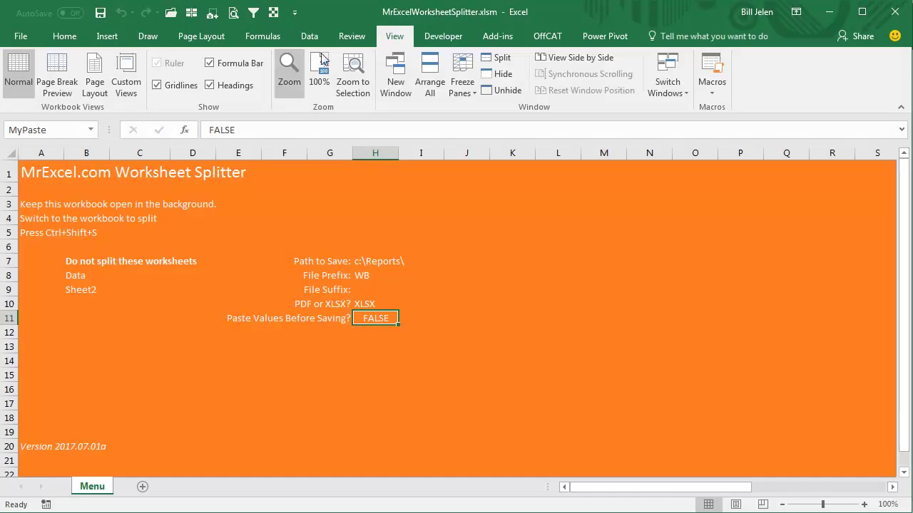
click(660, 91)
click(683, 125)
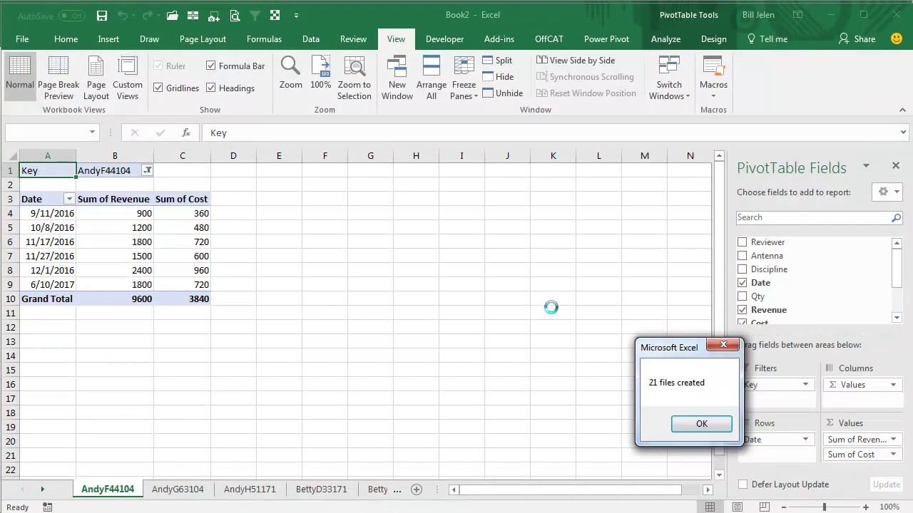
click(700, 425)
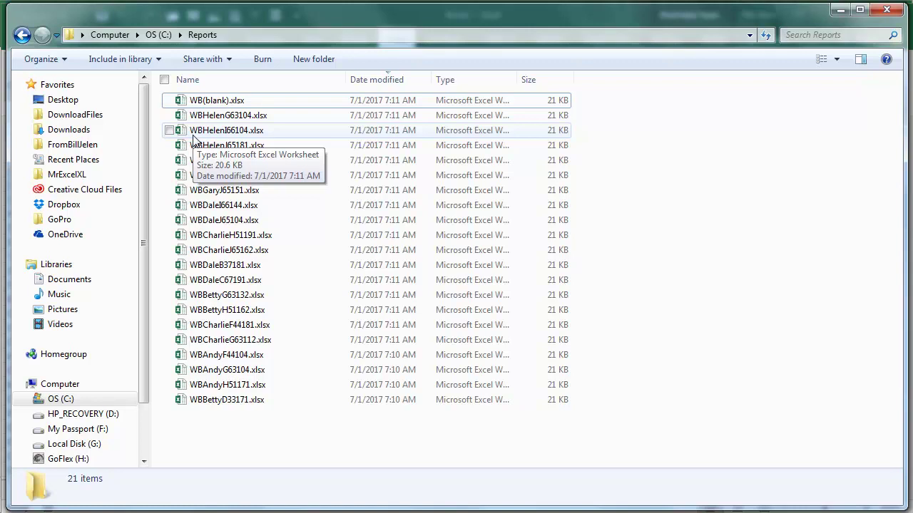
Step: Open WBGaryJ65151.xlsx, enable content, and set the Key filter to (All) to reveal every Key's data
double_click(228, 193)
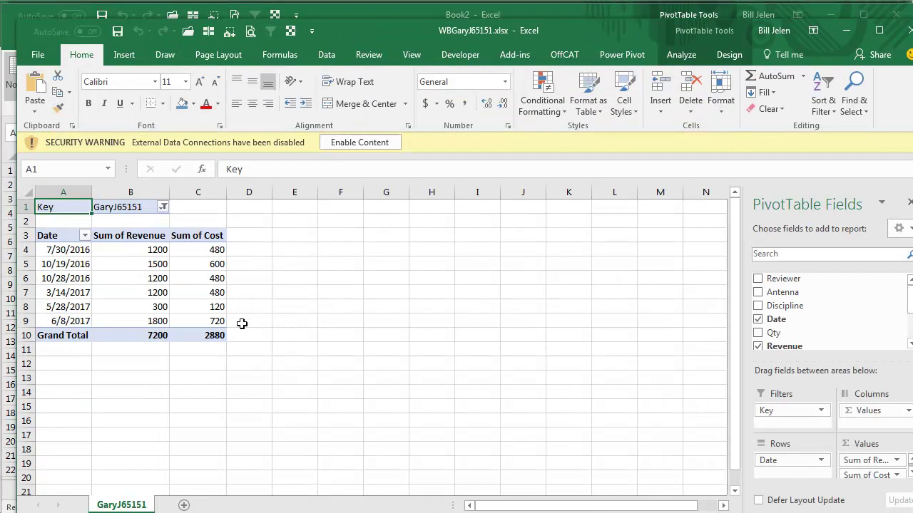
mouse_move(217, 335)
click(358, 144)
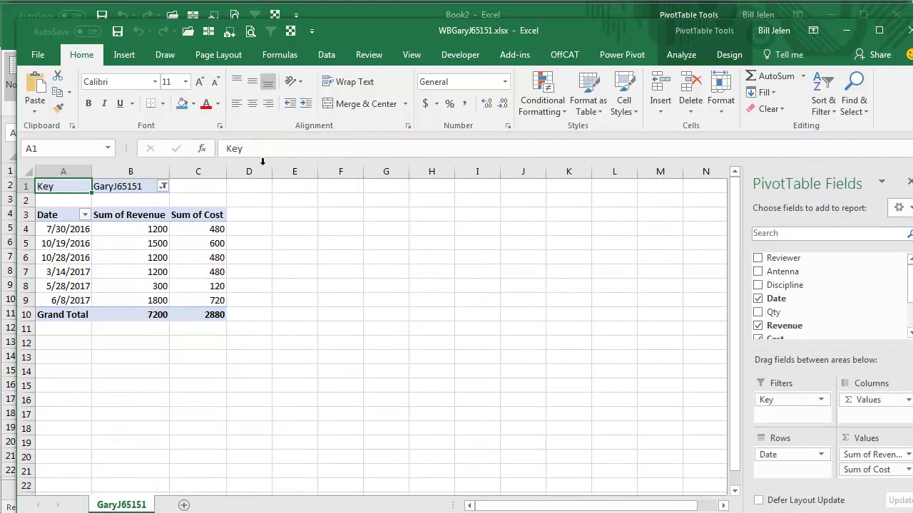
mouse_move(212, 315)
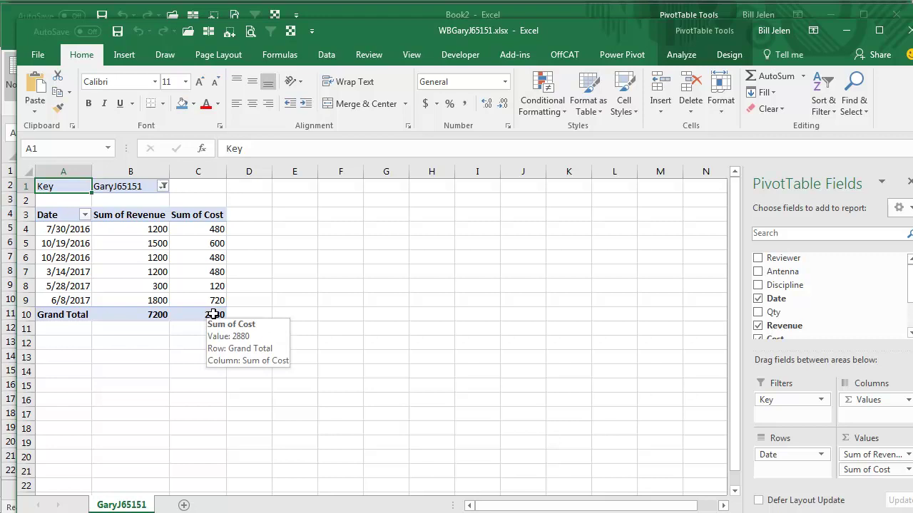
click(163, 186)
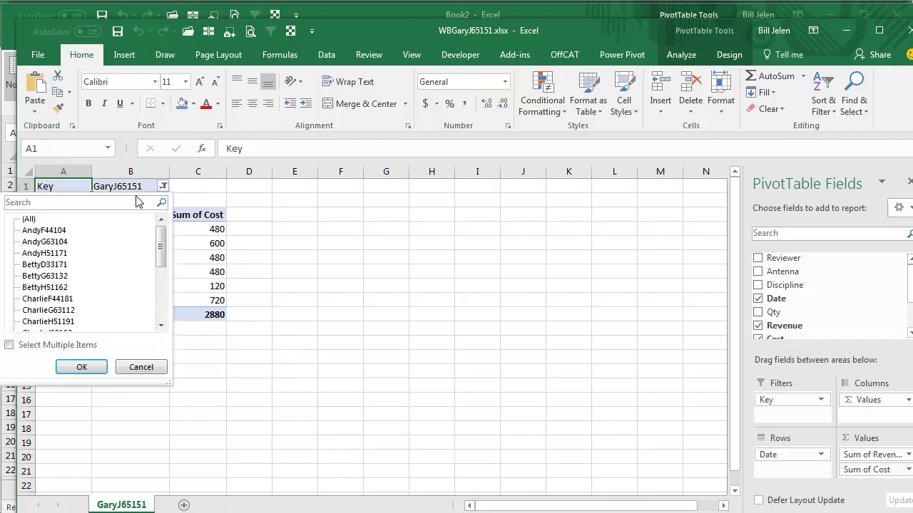
click(29, 219)
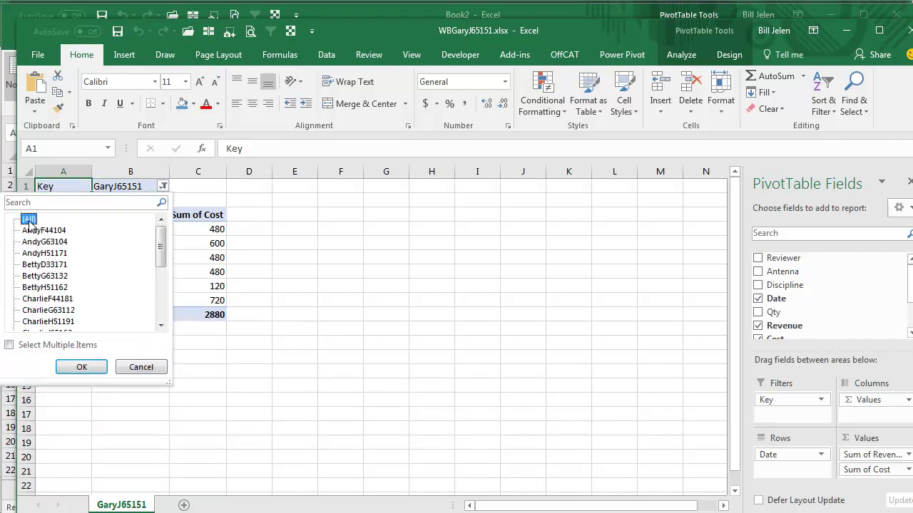
click(82, 367)
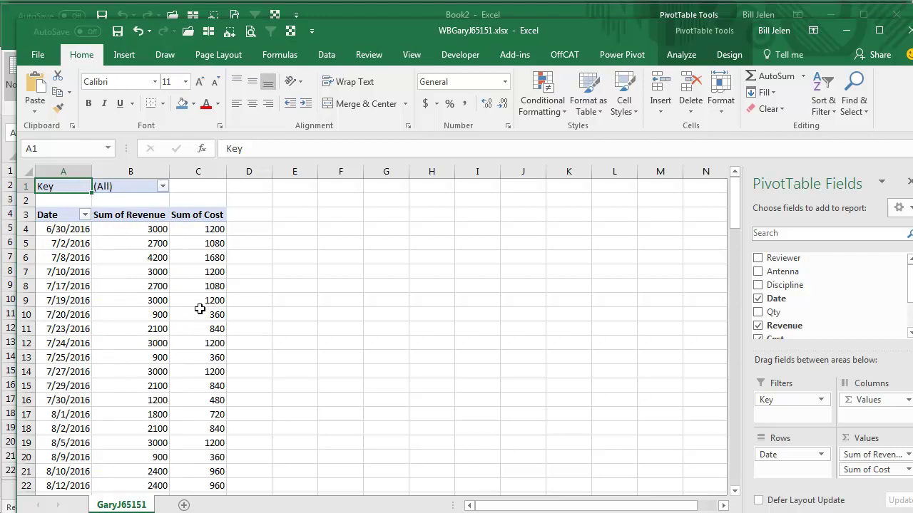
Step: Close WBGaryJ65151.xlsx without saving the filter change
mouse_move(163, 250)
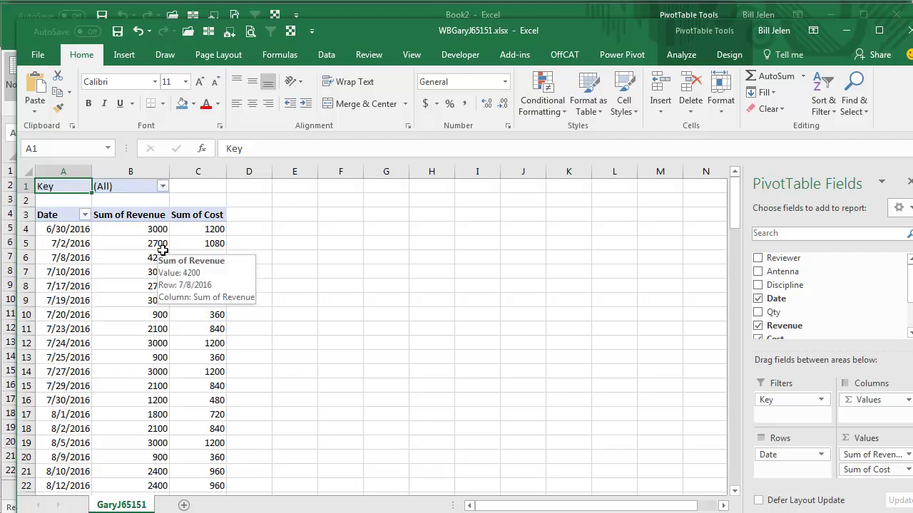
click(37, 55)
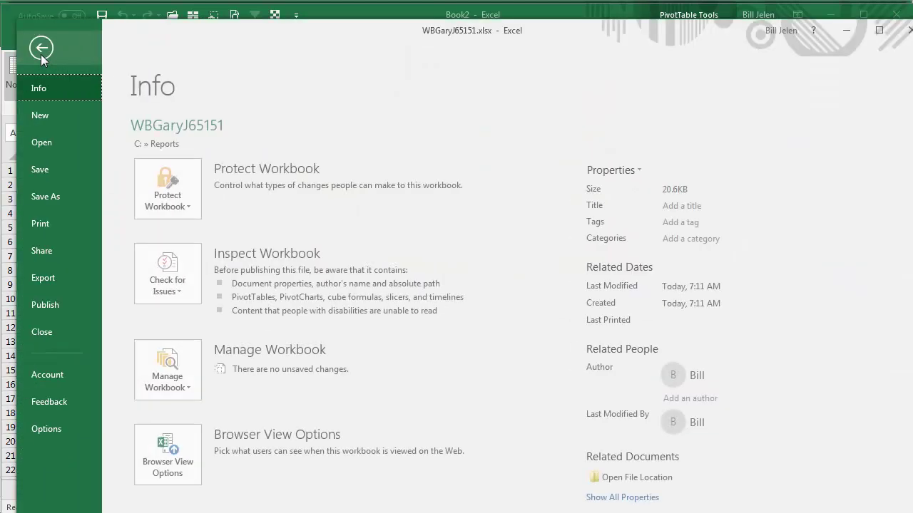
click(47, 330)
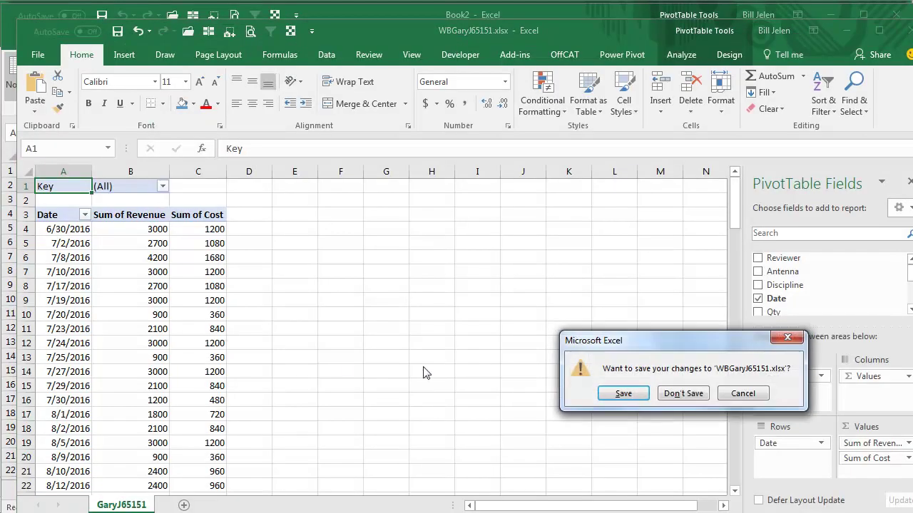
click(682, 396)
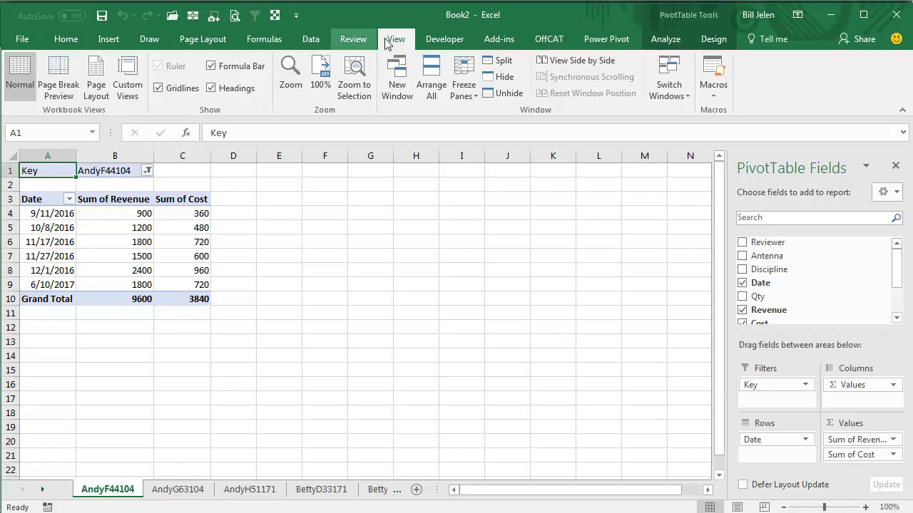
Step: In MrExcelWorksheetSplitter.xlsm, enter TRUE for Paste Values Before Saving in H11
click(669, 84)
click(720, 112)
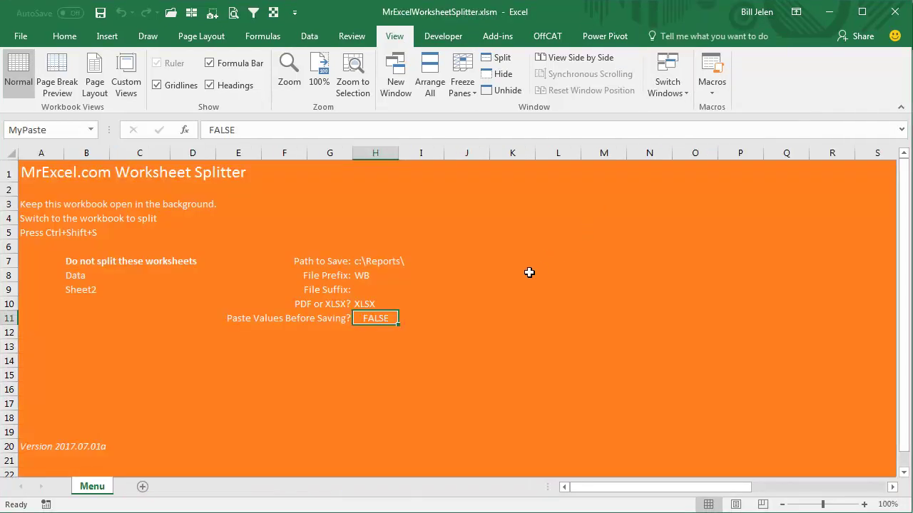
text(True)
key(Return)
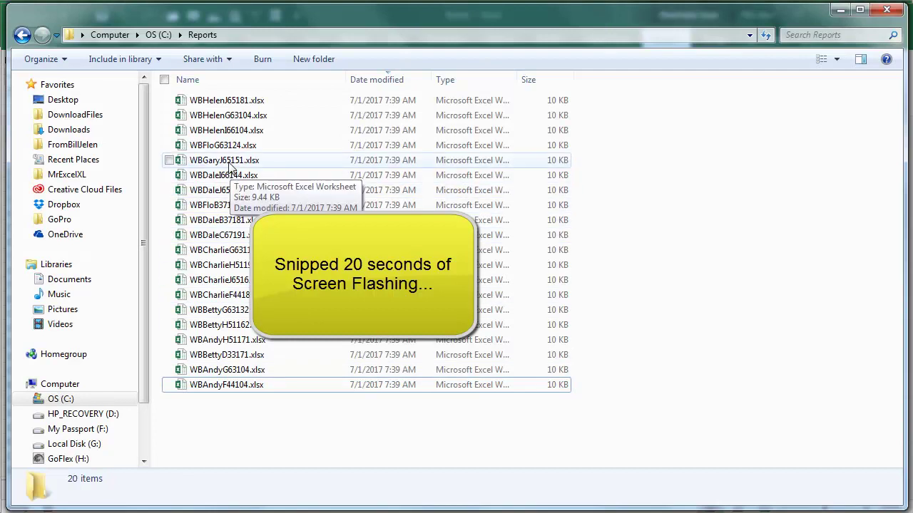
Step: Open the regenerated WBGaryJ65151.xlsx from C:\Reports to confirm it holds static numbers
double_click(230, 166)
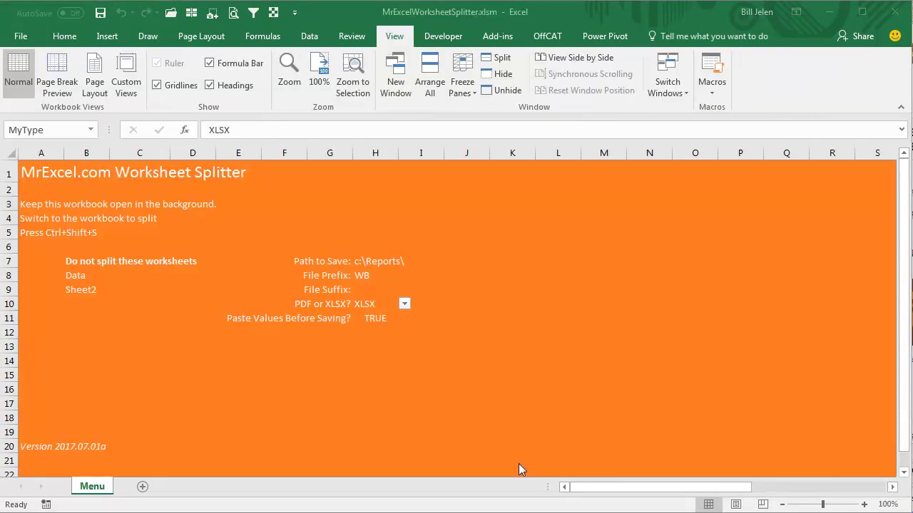
Step: Set output type to PDF in H10, file prefix PDFFileOf in H8 and suffix Something in H9
click(403, 304)
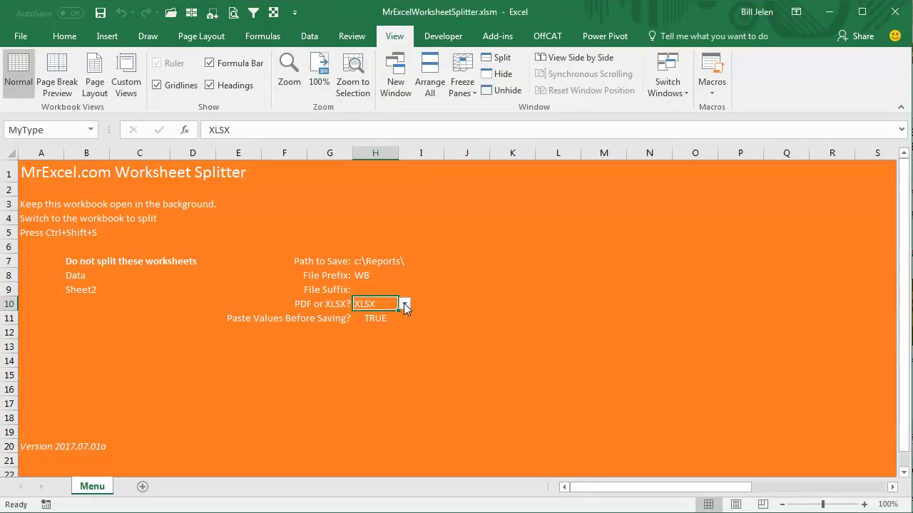
click(403, 304)
click(394, 313)
click(373, 276)
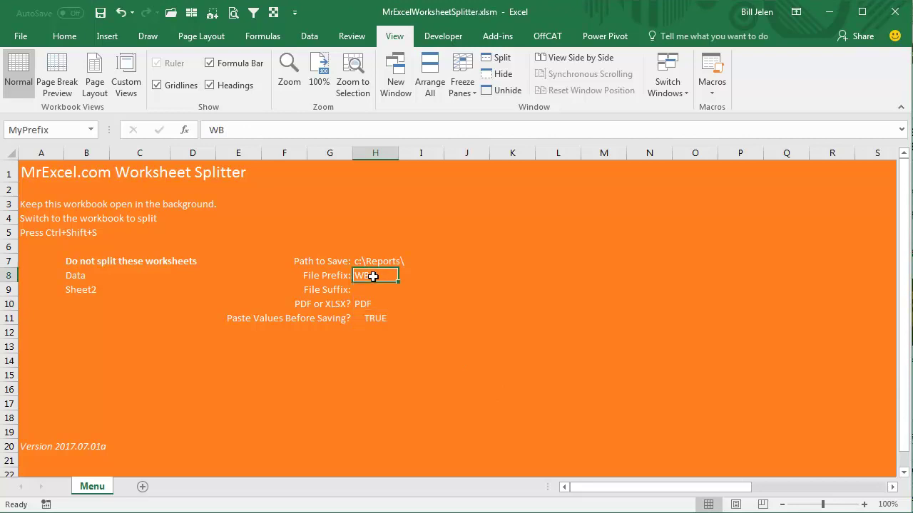
text(PDF)
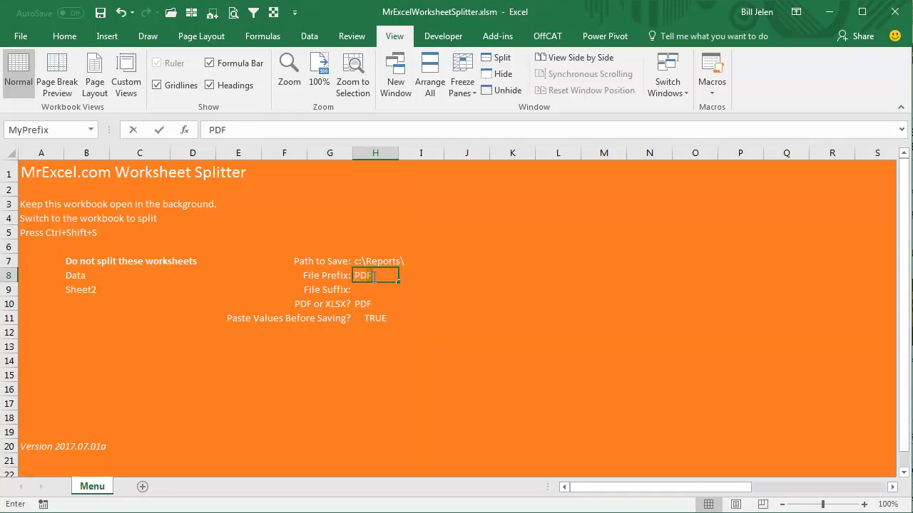
text(FileOf)
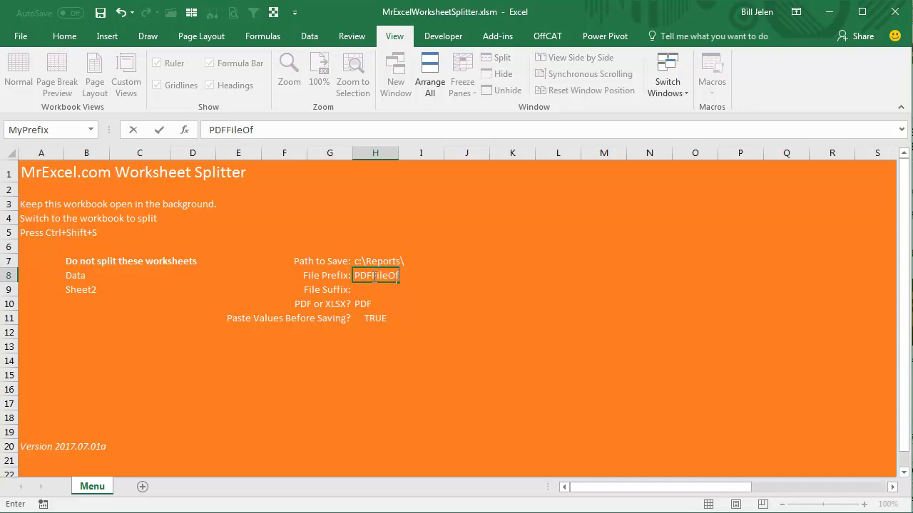
key(Return)
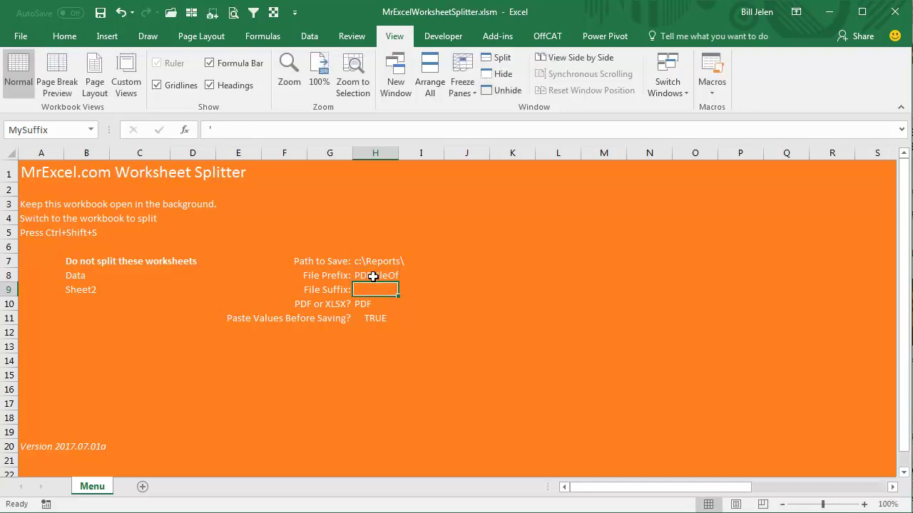
text(Something)
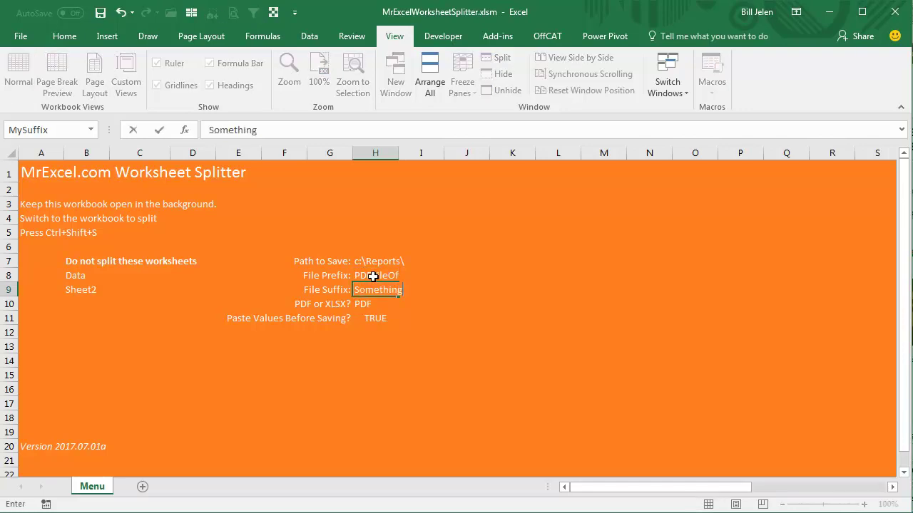
key(Return)
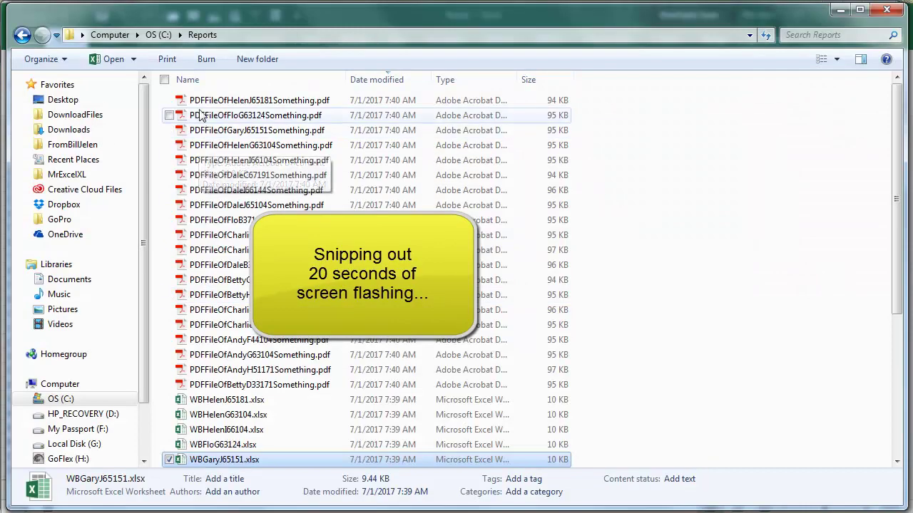
Step: Open PDFFileOfFloG63124Something.pdf in Acrobat to check its table, then close it and return to Excel
double_click(281, 115)
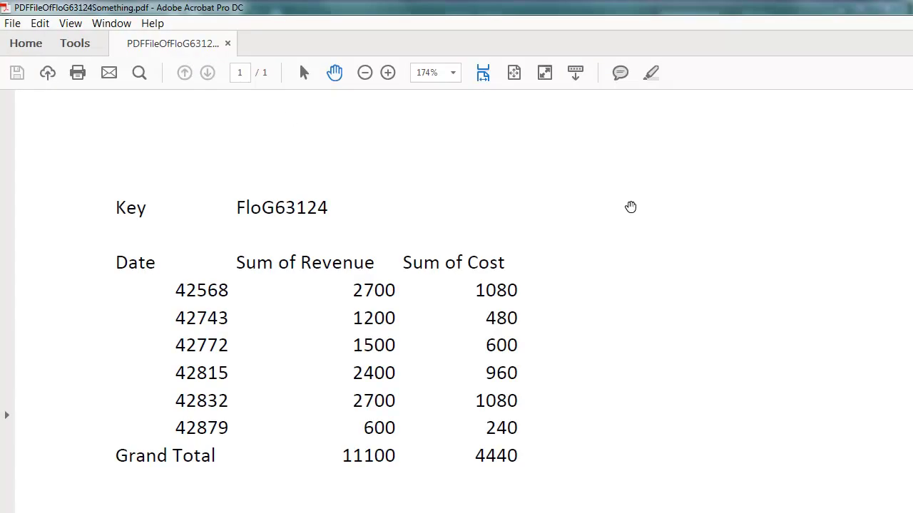
key(alt+F4)
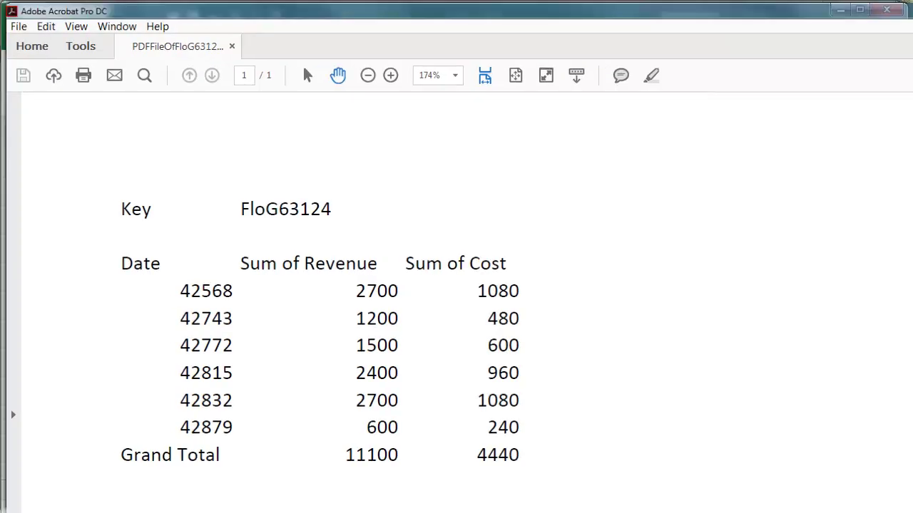
key(alt+Tab)
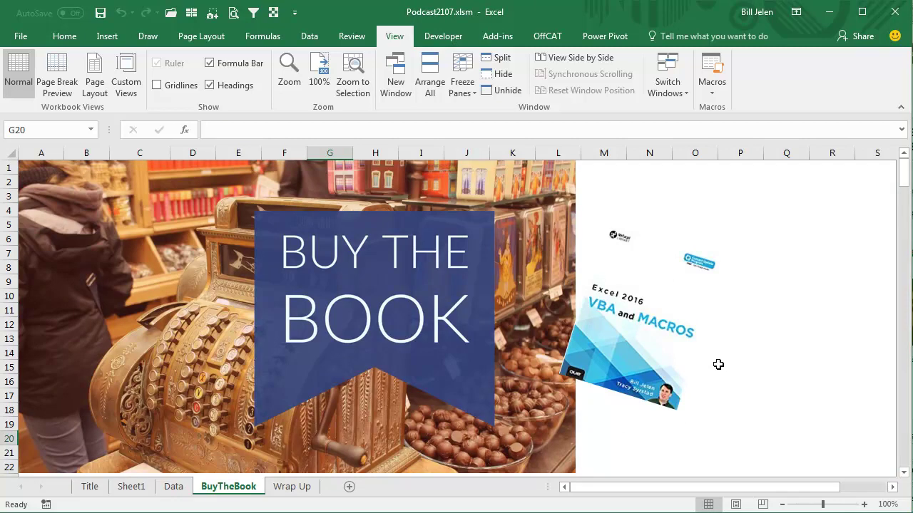
Step: Show Podcast2107.xlsm's Wrap Up sheet summarising saving each worksheet to a separate file
click(292, 488)
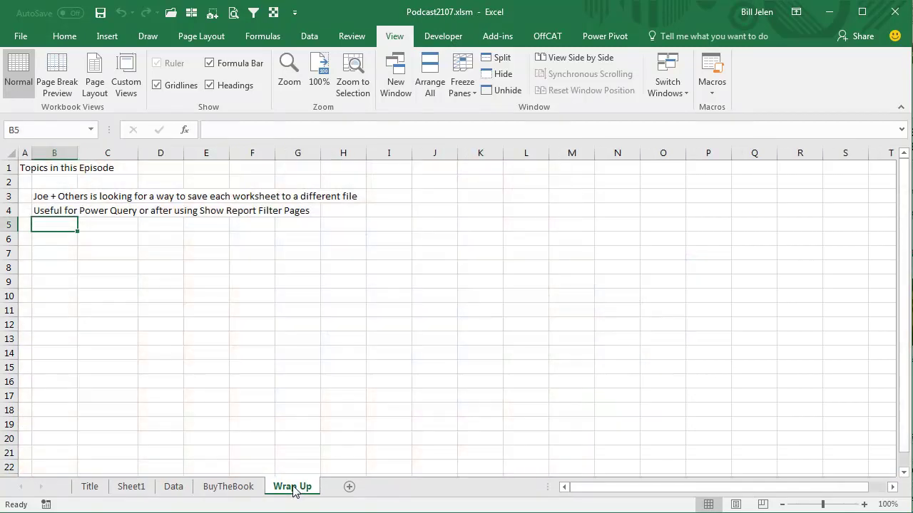